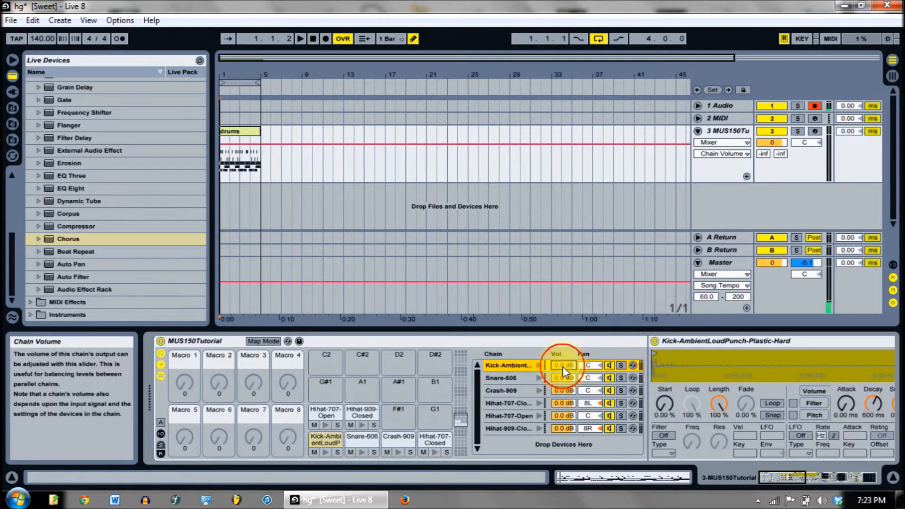
Lower the kick chain's volume to -13 dB, and automate it to rise from -inf dB at bar 1 to about 0 dB at bar 5.
{"action": "mouse_move", "coordinate": [562, 367]}
{"action": "left_mouse_down"}
{"action": "mouse_move", "coordinate": [562, 378]}
{"action": "mouse_move", "coordinate": [563, 370]}
{"action": "left_mouse_up"}
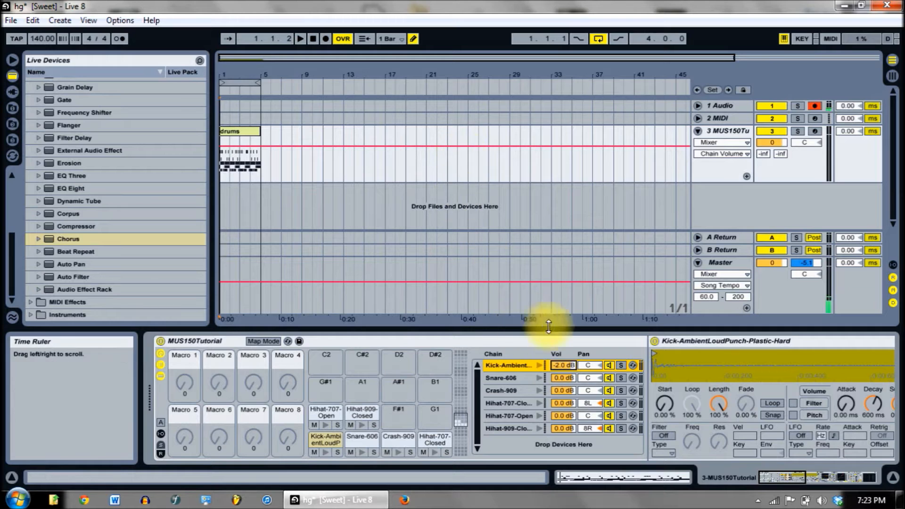
{"action": "left_click_drag", "start_coordinate": [564, 367], "coordinate": [563, 384]}
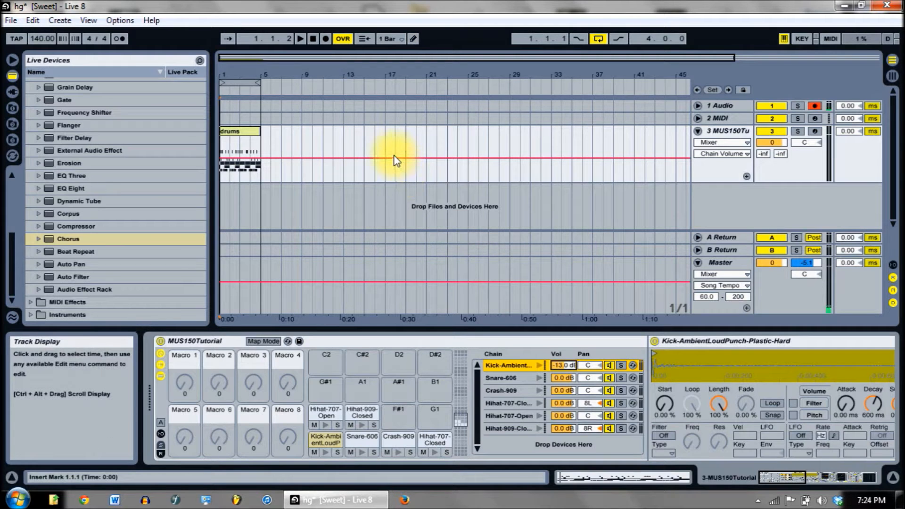
{"action": "left_click", "coordinate": [220, 159]}
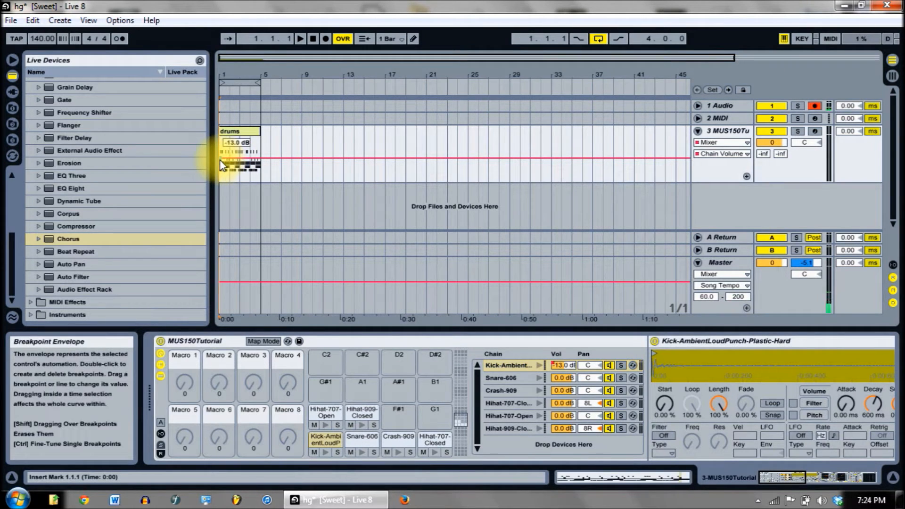
{"action": "left_click_drag", "start_coordinate": [221, 164], "coordinate": [221, 182]}
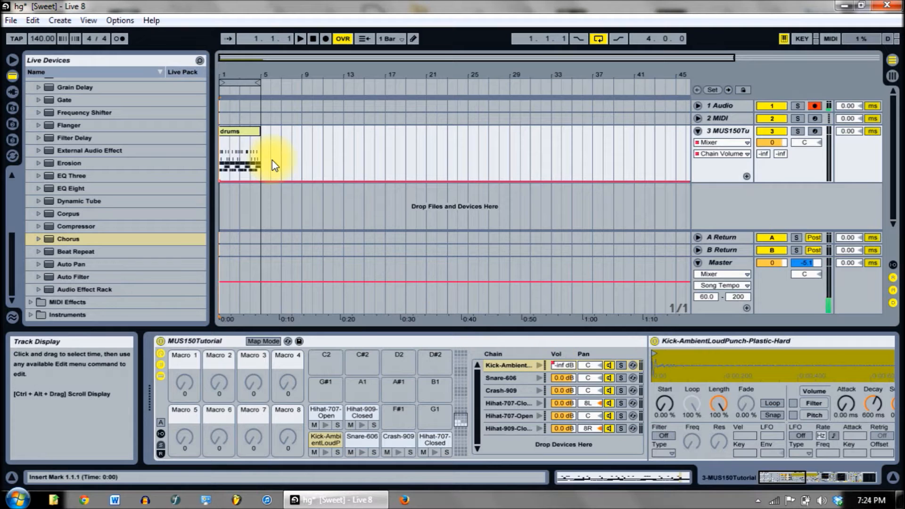
{"action": "left_click", "coordinate": [254, 180]}
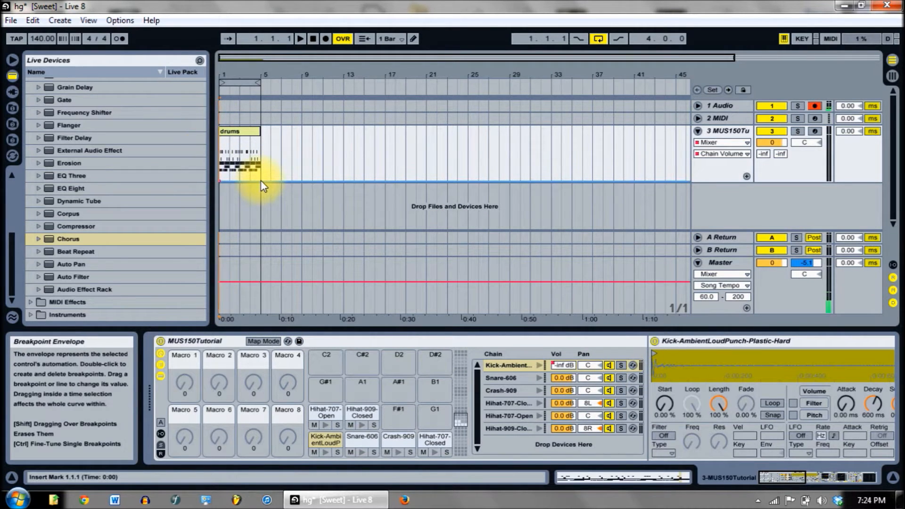
{"action": "left_click_drag", "start_coordinate": [261, 182], "coordinate": [262, 137]}
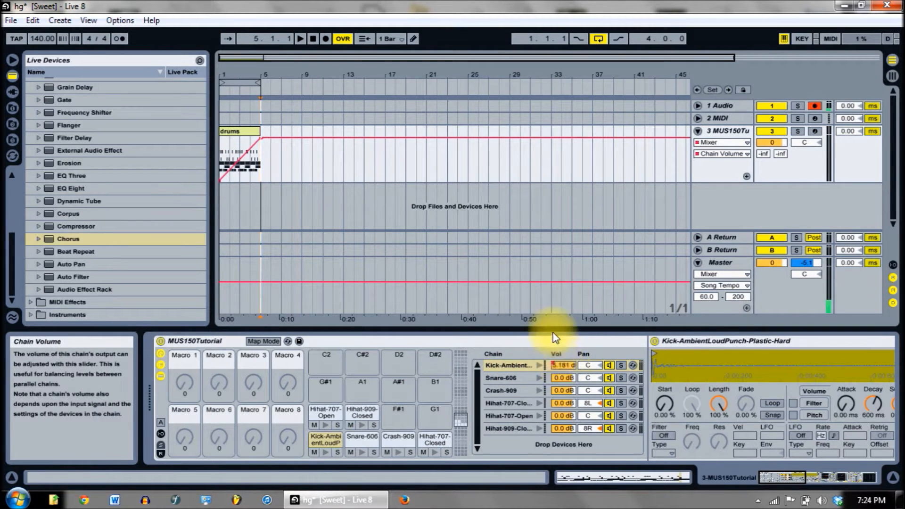
{"action": "mouse_move", "coordinate": [271, 140]}
{"action": "left_mouse_down"}
{"action": "mouse_move", "coordinate": [271, 150]}
{"action": "mouse_move", "coordinate": [263, 142]}
{"action": "left_mouse_up"}
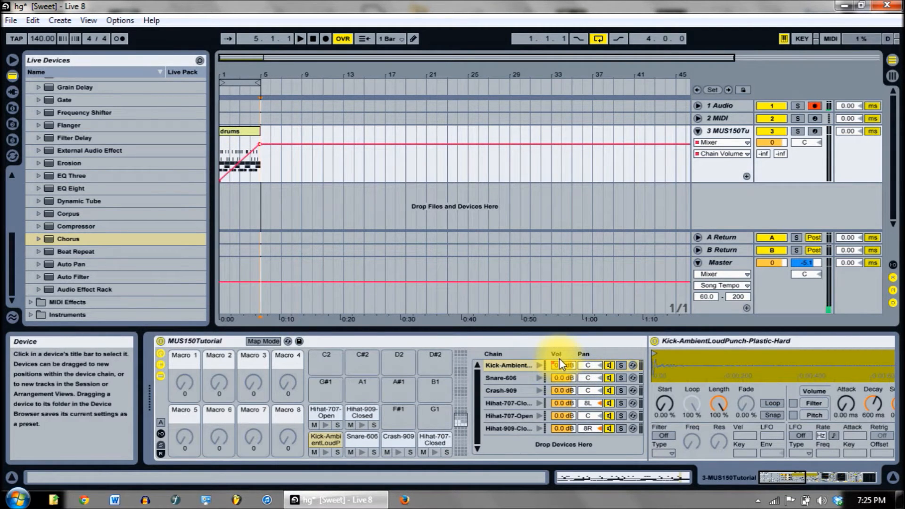
Play the drum loop from the start to hear the kick volume automation, and stop playback.
{"action": "double_click", "coordinate": [313, 40]}
{"action": "left_click", "coordinate": [301, 39]}
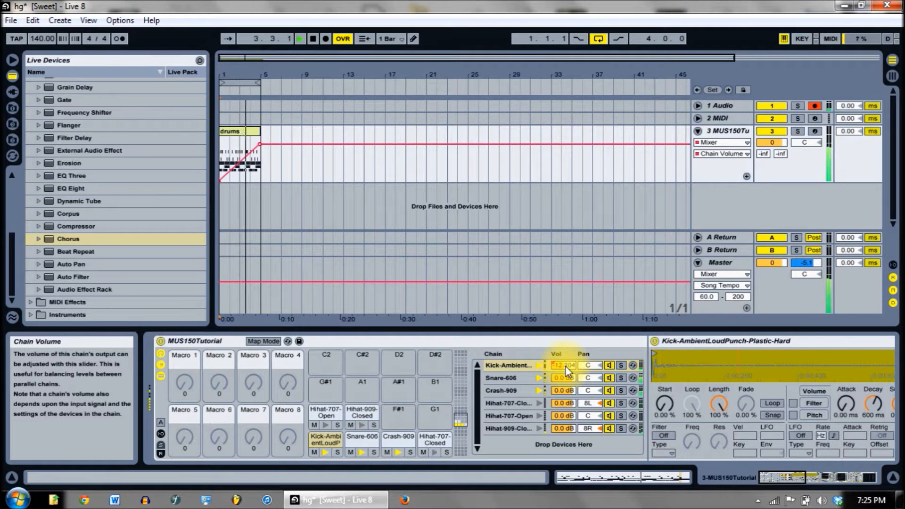
{"action": "left_click", "coordinate": [313, 38]}
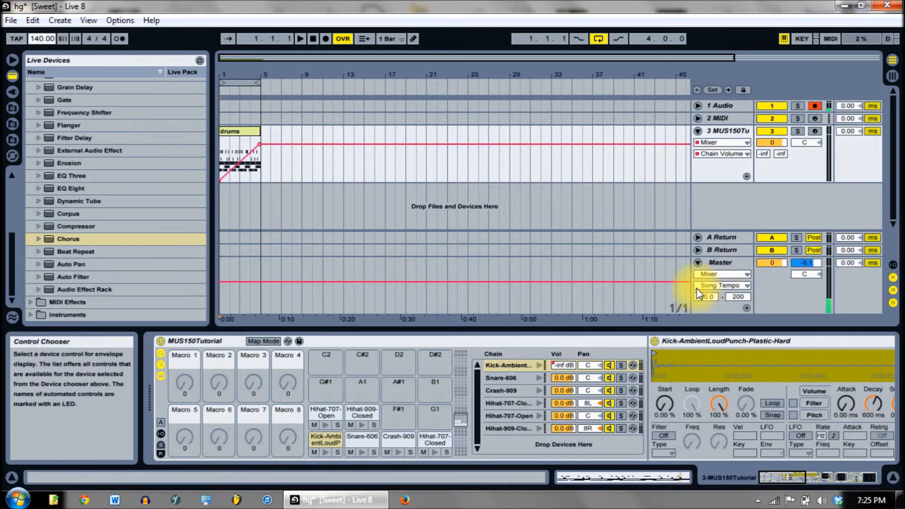
Automate the master song tempo from 140 BPM at bar 1 to about 122.5 BPM at bar 5, and play it back.
{"action": "double_click", "coordinate": [220, 282]}
{"action": "double_click", "coordinate": [260, 282]}
{"action": "left_click_drag", "start_coordinate": [260, 282], "coordinate": [260, 288]}
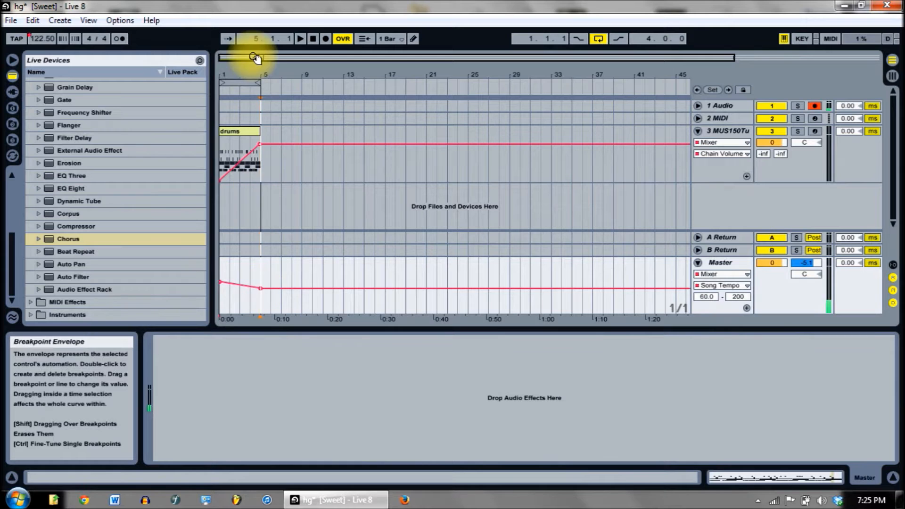
{"action": "left_click", "coordinate": [313, 38]}
{"action": "left_click", "coordinate": [302, 38]}
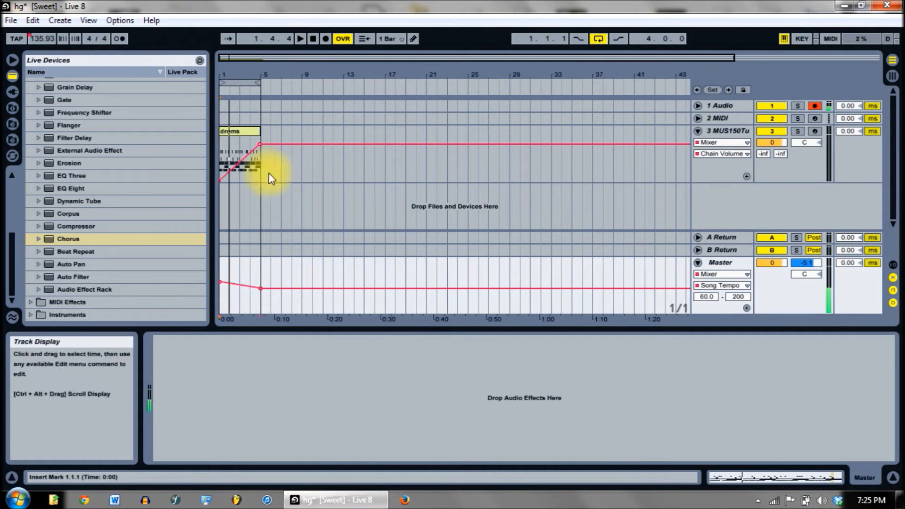
Show the devices of the MUS150Tutorial track and collapse its drum rack.
{"action": "left_click", "coordinate": [739, 130]}
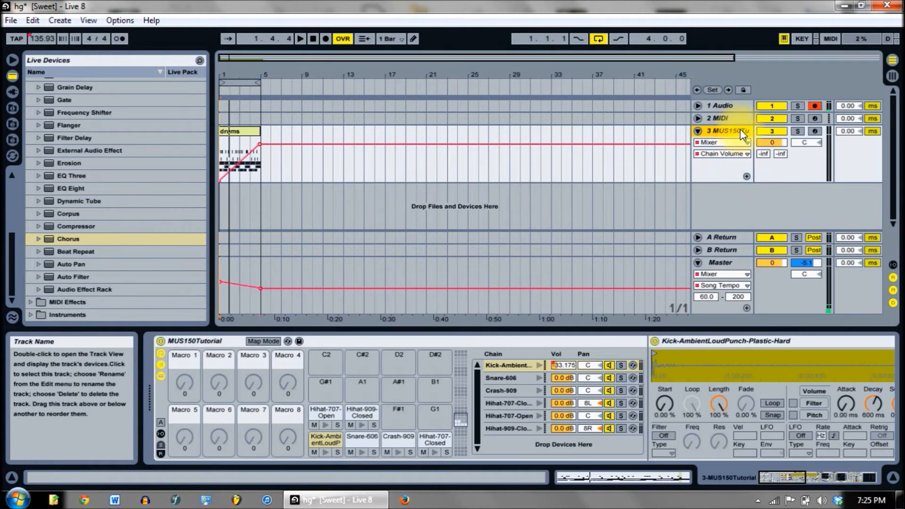
{"action": "left_click_drag", "start_coordinate": [782, 479], "coordinate": [808, 478]}
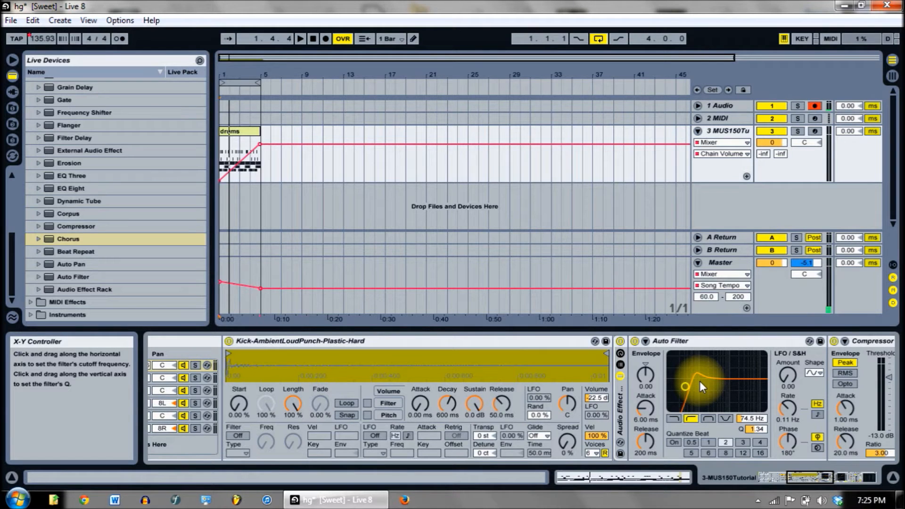
{"action": "left_click_drag", "start_coordinate": [813, 475], "coordinate": [803, 476]}
{"action": "left_click", "coordinate": [343, 341]}
{"action": "key", "text": "Delete"}
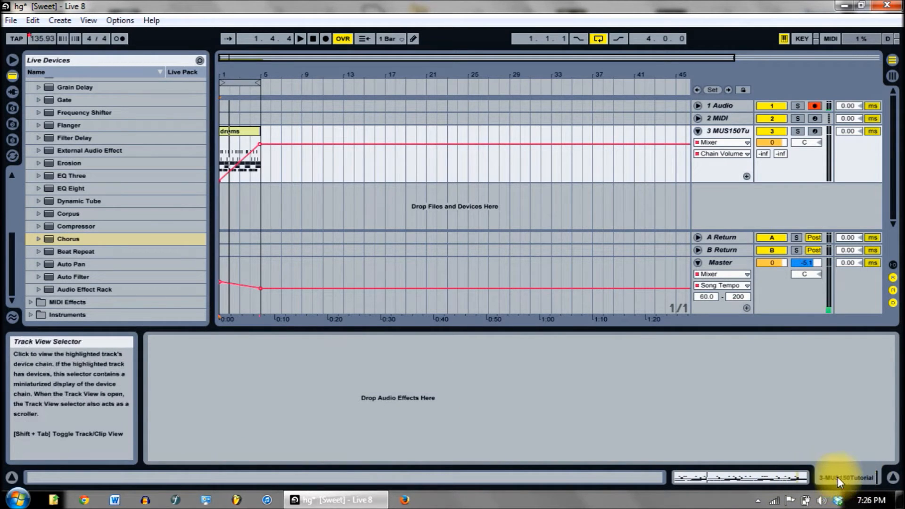
{"action": "left_click", "coordinate": [877, 478]}
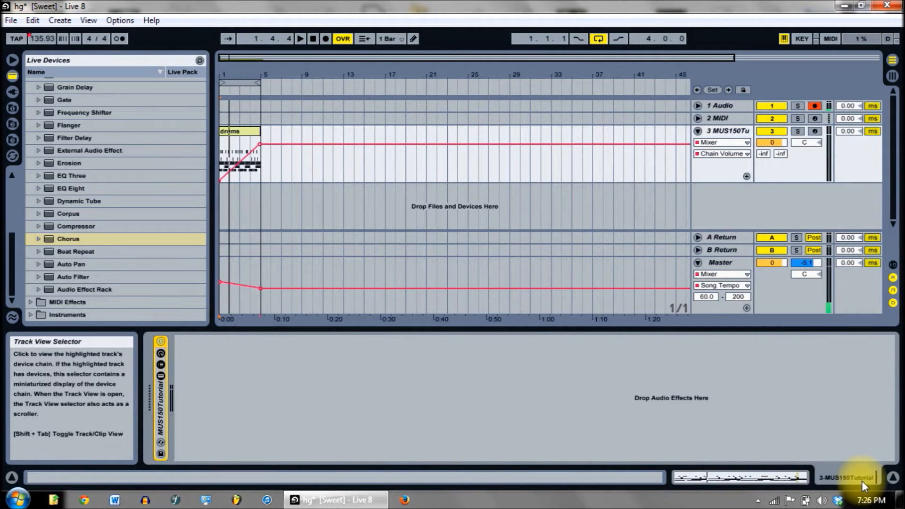
{"action": "double_click", "coordinate": [160, 399]}
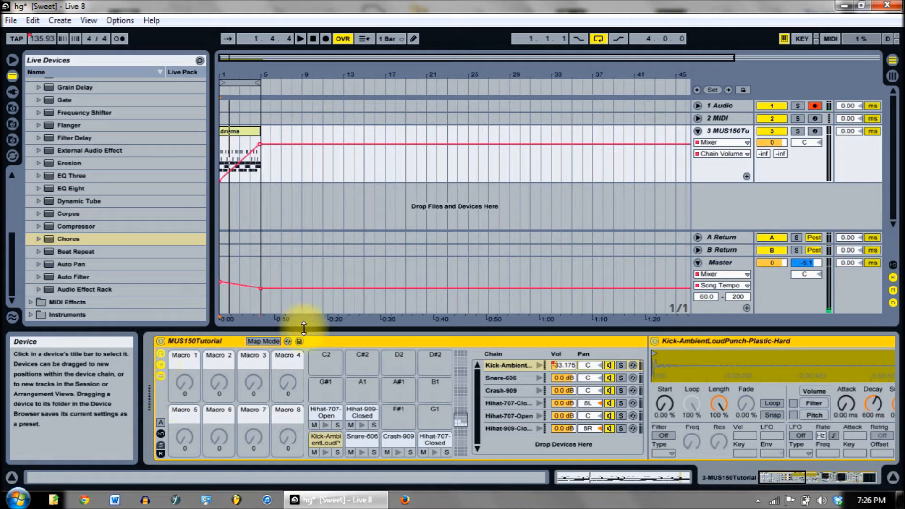
{"action": "double_click", "coordinate": [346, 342]}
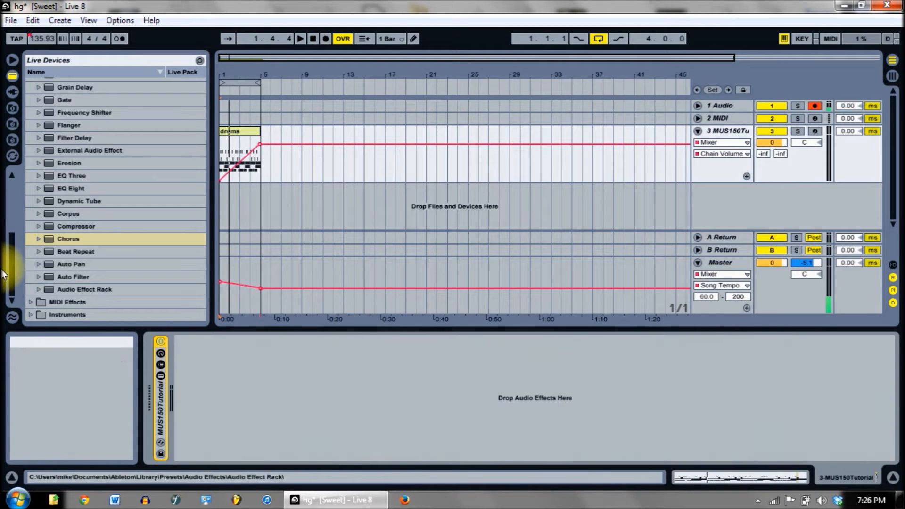
{"action": "left_click_drag", "start_coordinate": [11, 242], "coordinate": [10, 239]}
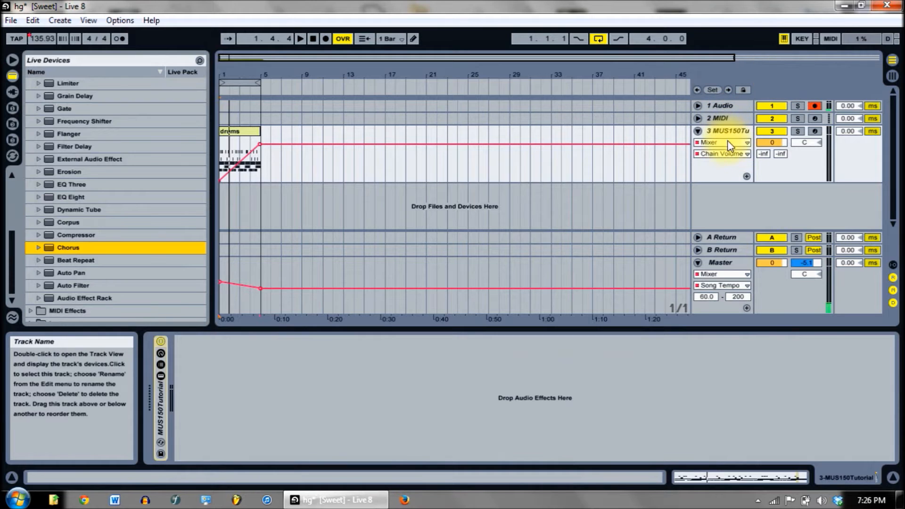
Flatten the kick chain's volume envelope at about 0 dB and remove the song tempo breakpoint at bar 5.
{"action": "left_click", "coordinate": [220, 183]}
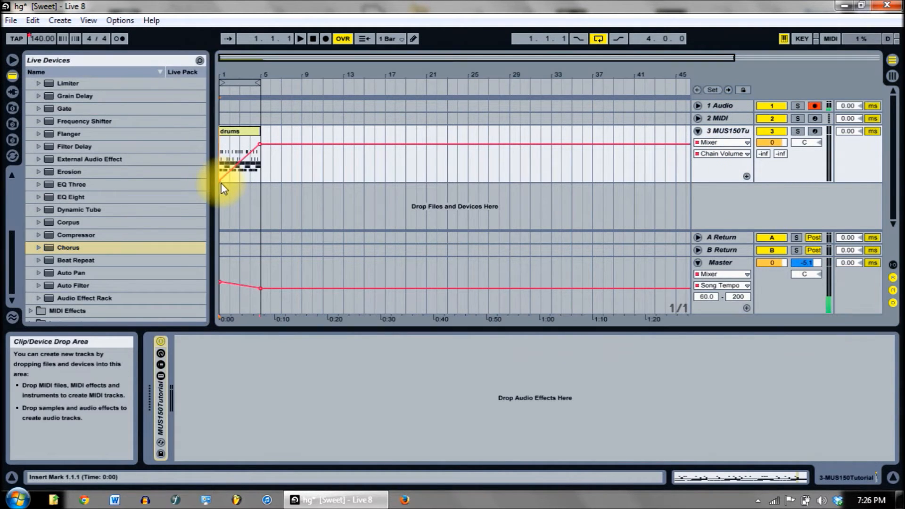
{"action": "left_click_drag", "start_coordinate": [220, 183], "coordinate": [220, 144]}
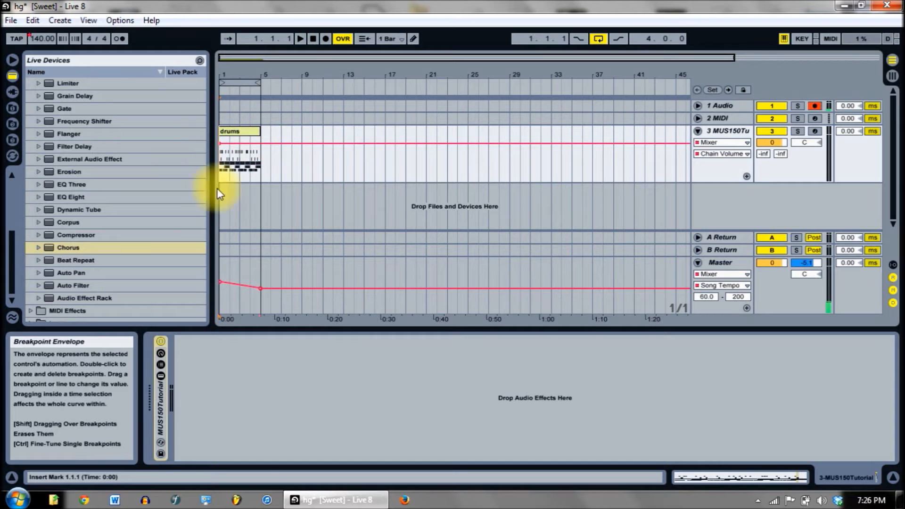
{"action": "double_click", "coordinate": [260, 288]}
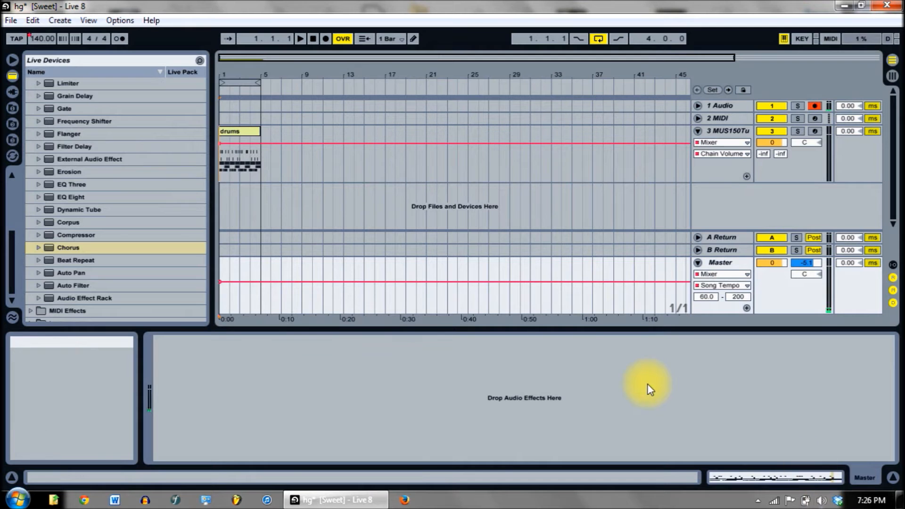
Add an Auto Filter after the drum rack on the MUS150Tutorial track.
{"action": "left_click", "coordinate": [725, 135]}
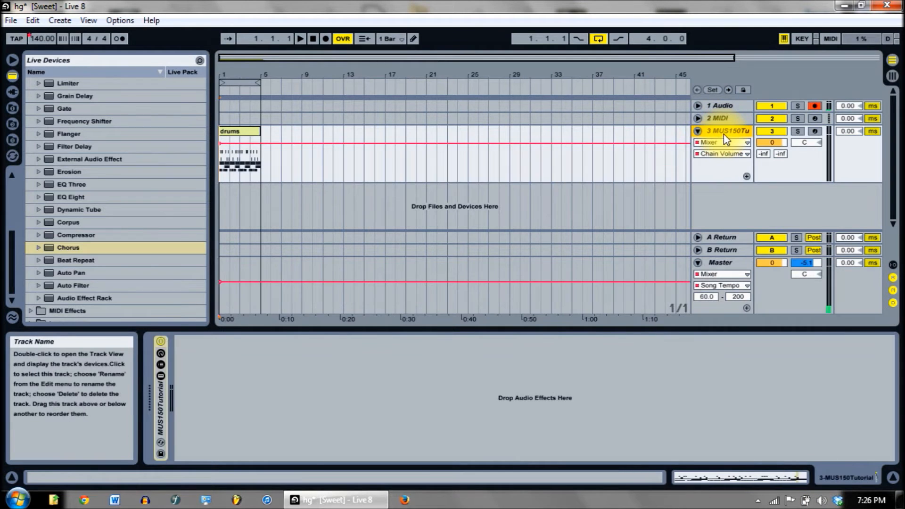
{"action": "left_click_drag", "start_coordinate": [8, 251], "coordinate": [10, 252]}
{"action": "left_click_drag", "start_coordinate": [41, 281], "coordinate": [290, 419]}
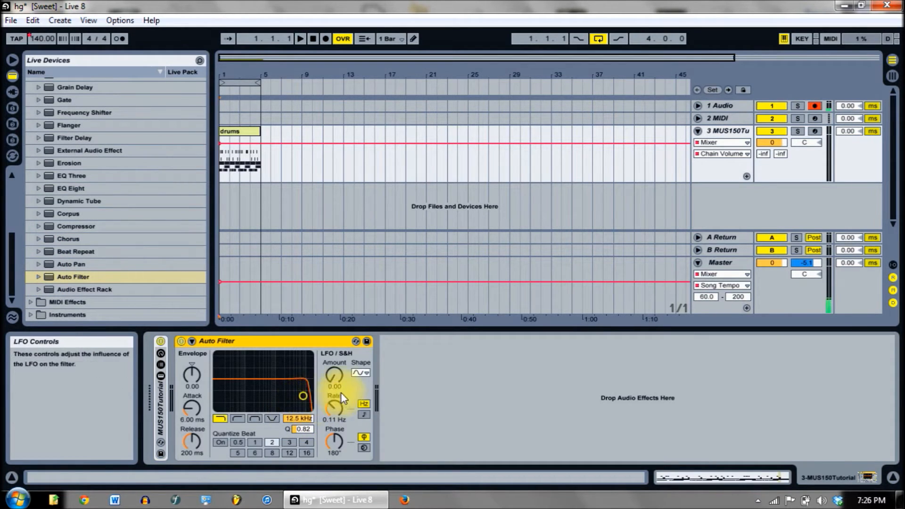
Show the Auto Filter's frequency envelope on the drum track and lower it to 26 Hz.
{"action": "left_click", "coordinate": [294, 419]}
{"action": "left_click", "coordinate": [225, 143]}
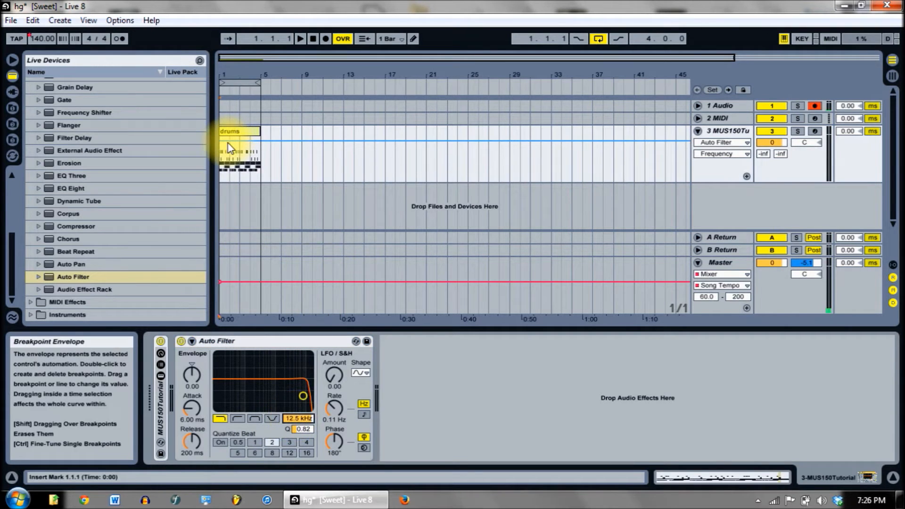
{"action": "left_click_drag", "start_coordinate": [225, 143], "coordinate": [221, 182]}
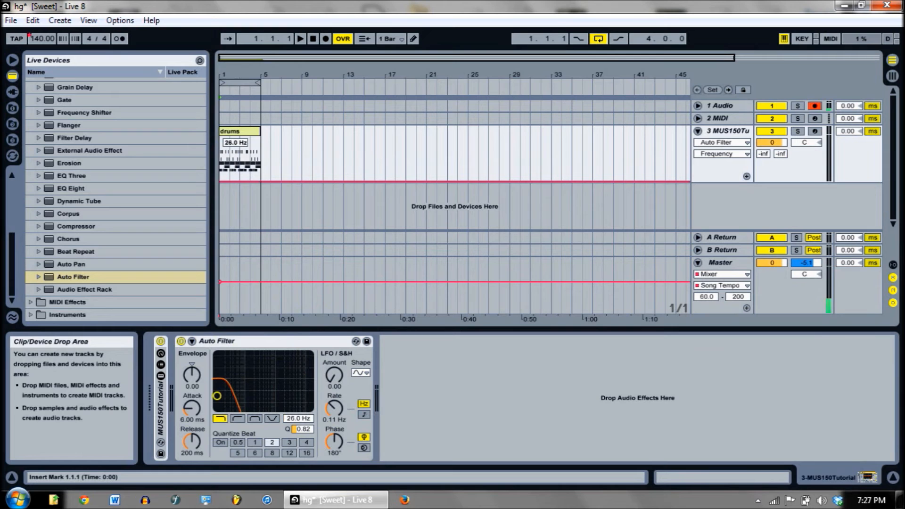
Add a filter frequency peak at bar 5, and extend the drums clip and loop to eight bars.
{"action": "double_click", "coordinate": [222, 182]}
{"action": "double_click", "coordinate": [261, 182]}
{"action": "left_click_drag", "start_coordinate": [261, 181], "coordinate": [302, 126]}
{"action": "left_click_drag", "start_coordinate": [260, 83], "coordinate": [302, 78]}
Bring the filter frequency automation down to 26 Hz at bar 9, with an extra breakpoint at 875 Hz on bar 6.
{"action": "left_click_drag", "start_coordinate": [300, 138], "coordinate": [300, 181]}
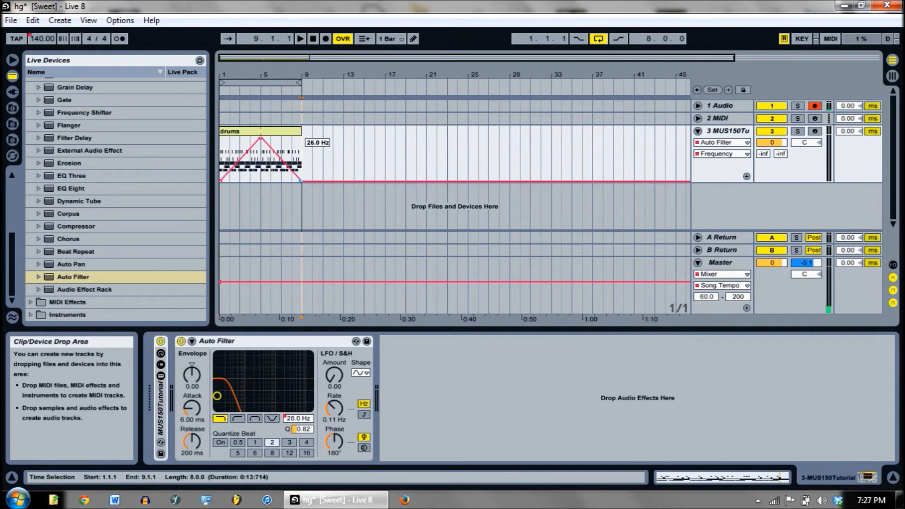
{"action": "left_click", "coordinate": [271, 157]}
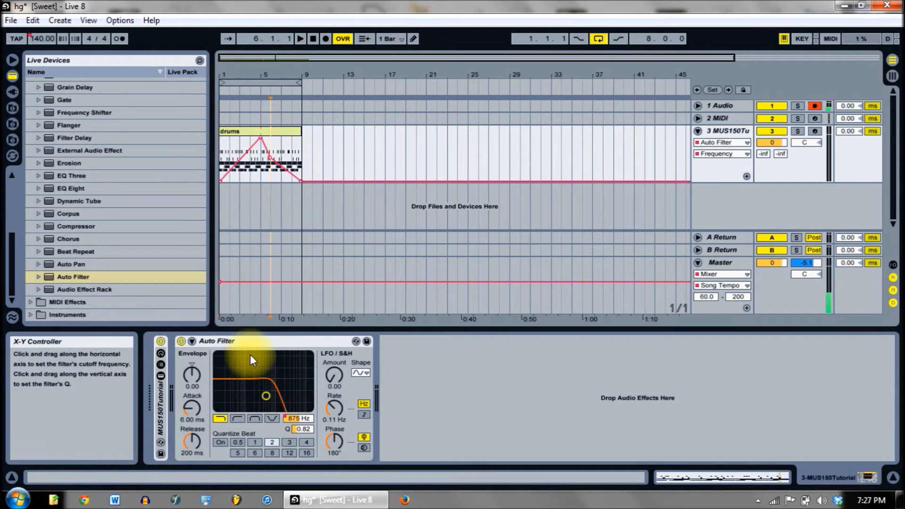
Play the loop from the start to hear the filter sweep, and return to bar 1.
{"action": "left_click", "coordinate": [311, 38]}
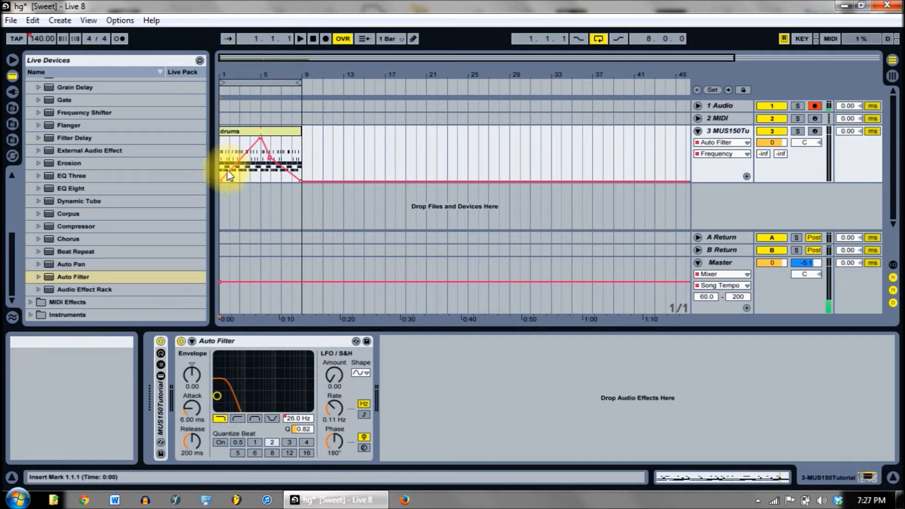
{"action": "left_click", "coordinate": [299, 39]}
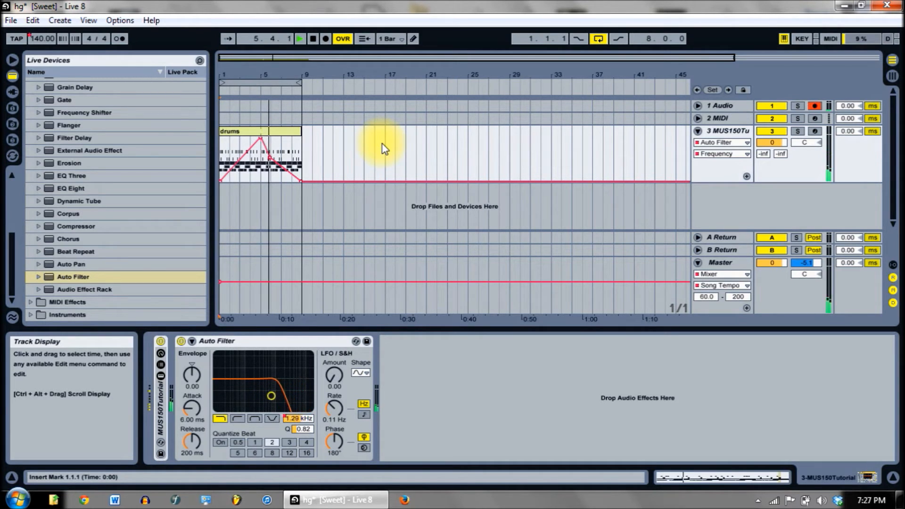
{"action": "double_click", "coordinate": [313, 38]}
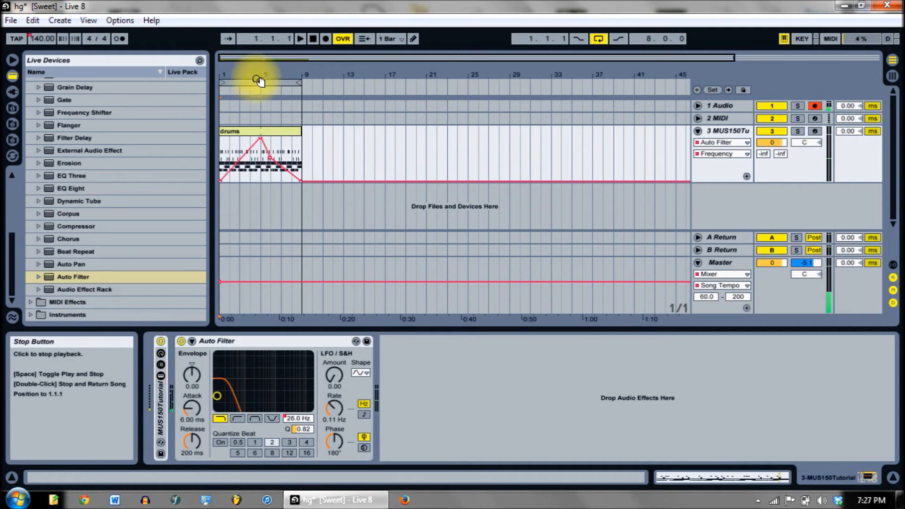
Add a Spectrum device after the Auto Filter and play the loop to view the filtered signal.
{"action": "left_click_drag", "start_coordinate": [10, 265], "coordinate": [20, 216]}
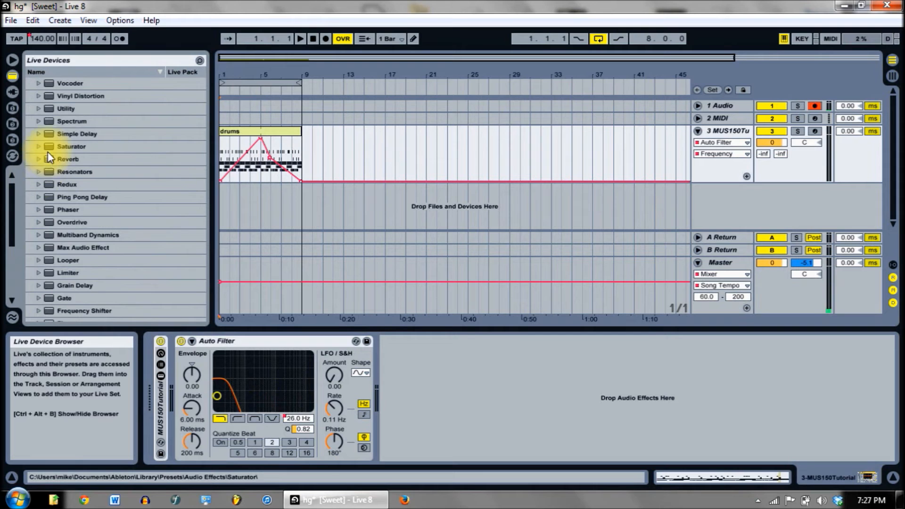
{"action": "mouse_move", "coordinate": [47, 124]}
{"action": "left_mouse_down"}
{"action": "mouse_move", "coordinate": [277, 247]}
{"action": "mouse_move", "coordinate": [463, 390]}
{"action": "left_mouse_up"}
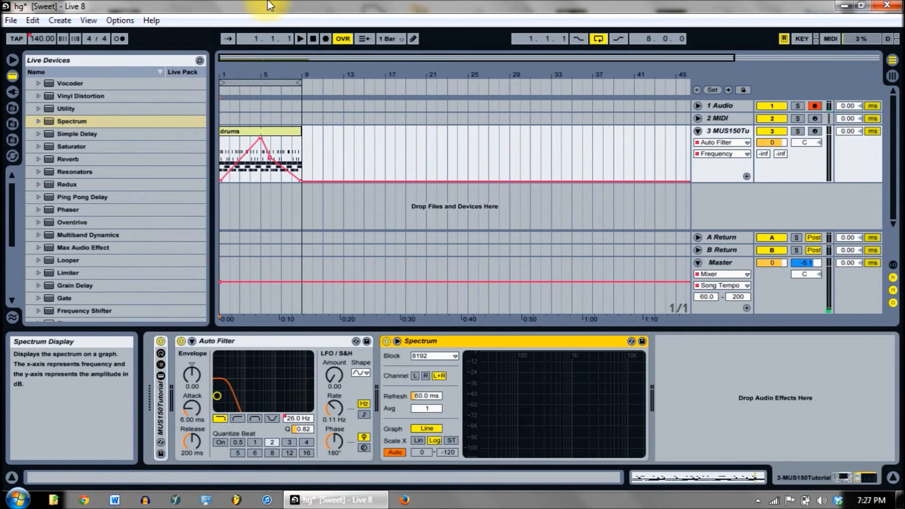
{"action": "left_click", "coordinate": [297, 39]}
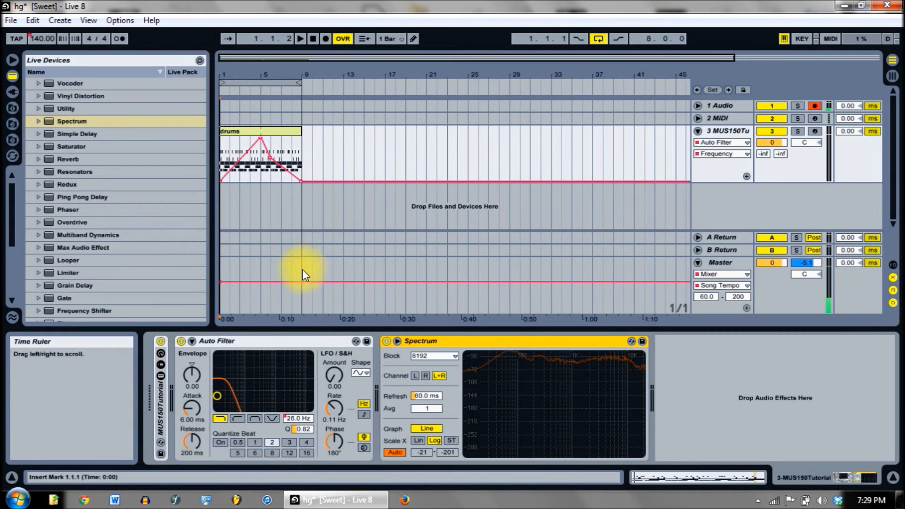
Delete the Auto Filter's frequency automation and return the playhead to the start of the song.
{"action": "right_click", "coordinate": [289, 420]}
{"action": "left_click", "coordinate": [313, 390]}
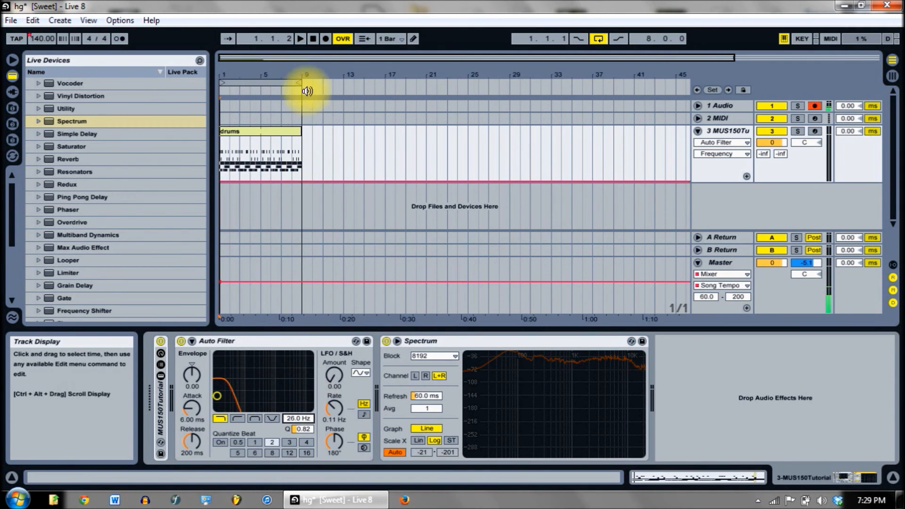
{"action": "left_click", "coordinate": [313, 40]}
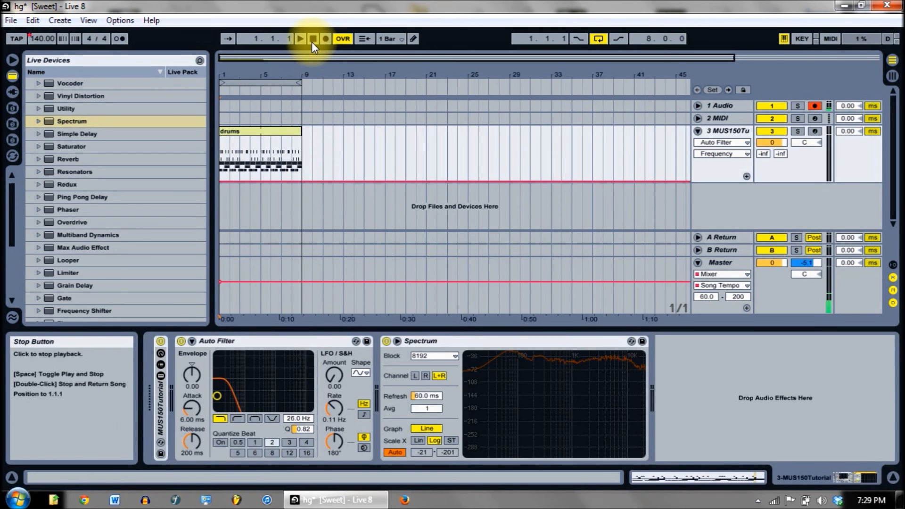
Raise the Auto Filter cutoff to 8.24 kHz while the loop plays, and return the stopped playhead to the start.
{"action": "left_click", "coordinate": [302, 39]}
{"action": "left_click_drag", "start_coordinate": [216, 395], "coordinate": [297, 395]}
{"action": "key", "text": "space"}
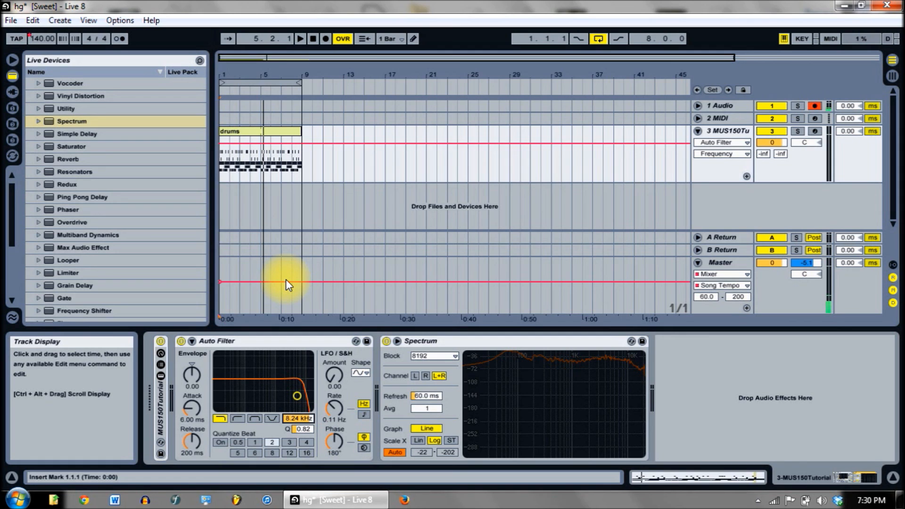
{"action": "left_click", "coordinate": [311, 38]}
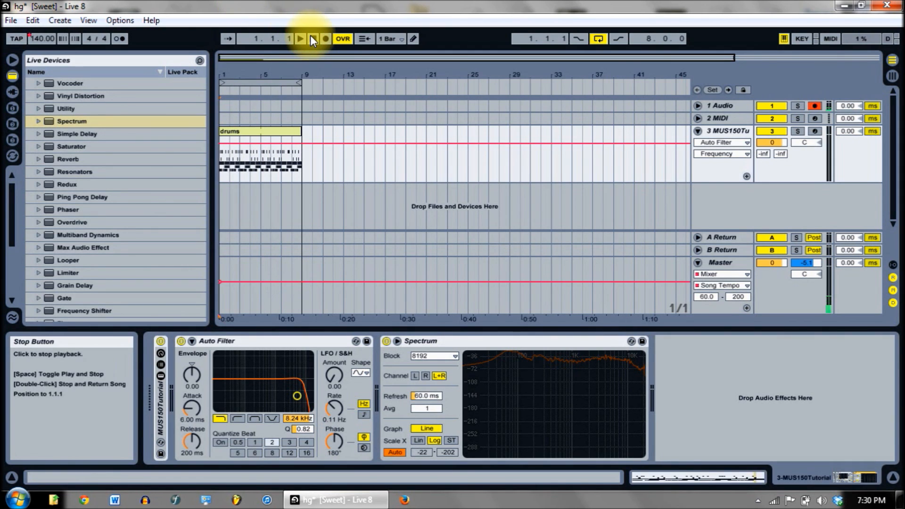